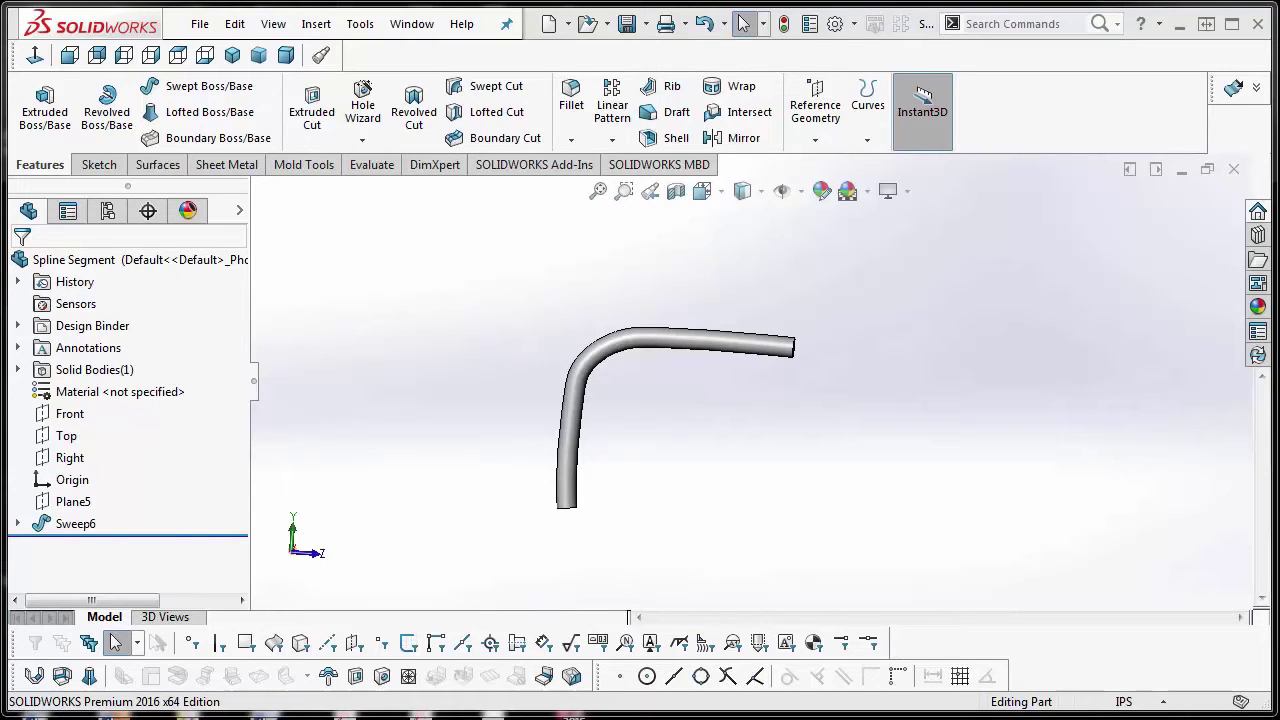
Pan the bent tube model of Spline Segment across the view
ctrl+middle_drag(664, 494, 679, 463)
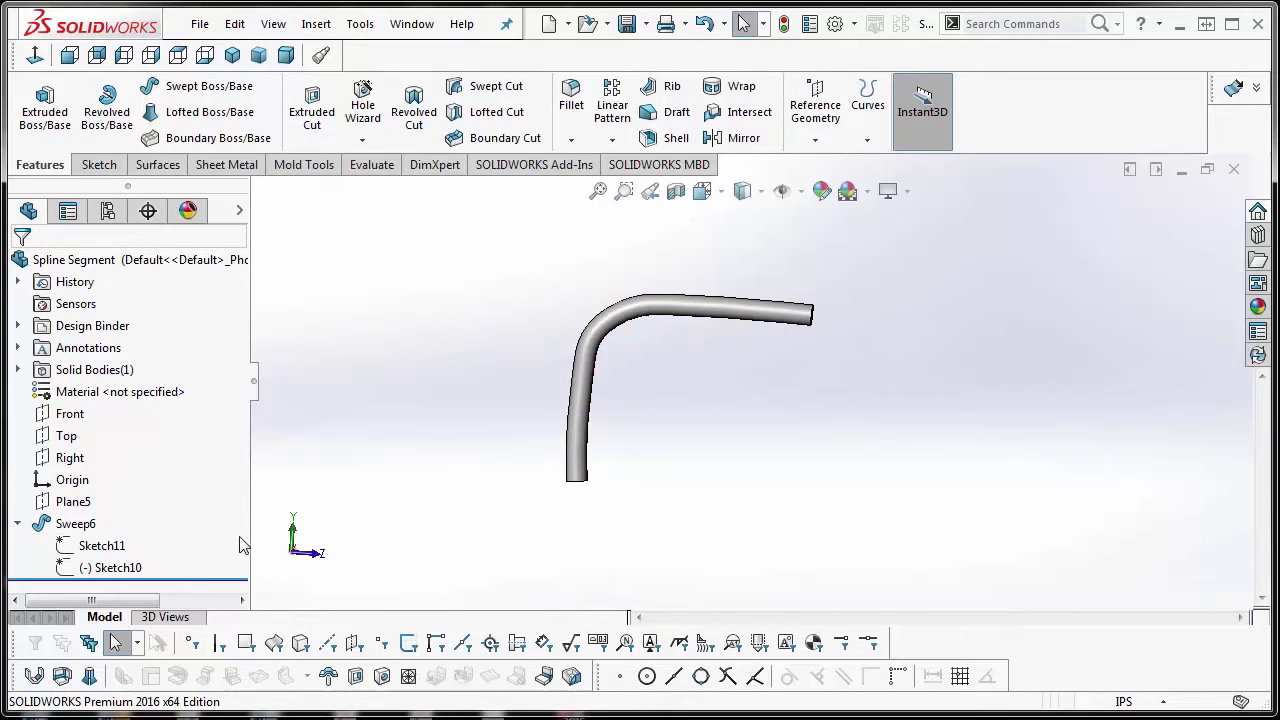
Open the path sketch Sketch10 for editing and recentre the spline path
right_click(127, 568)
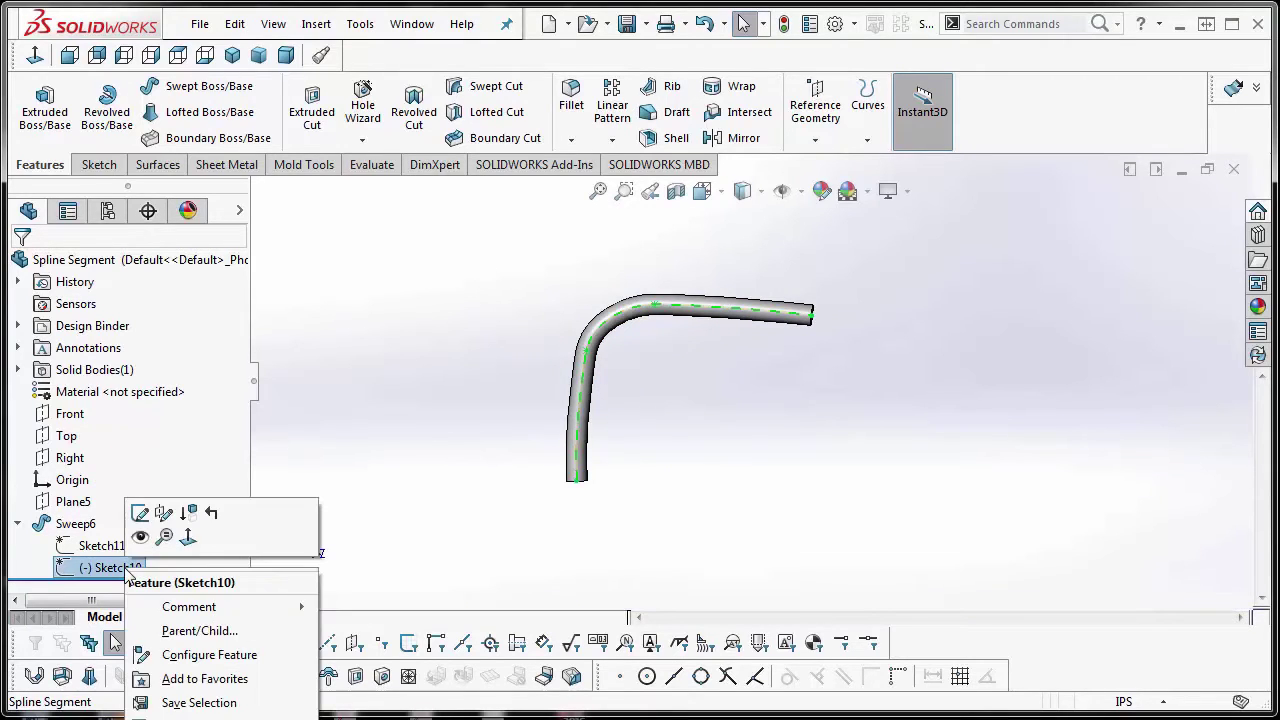
click(140, 512)
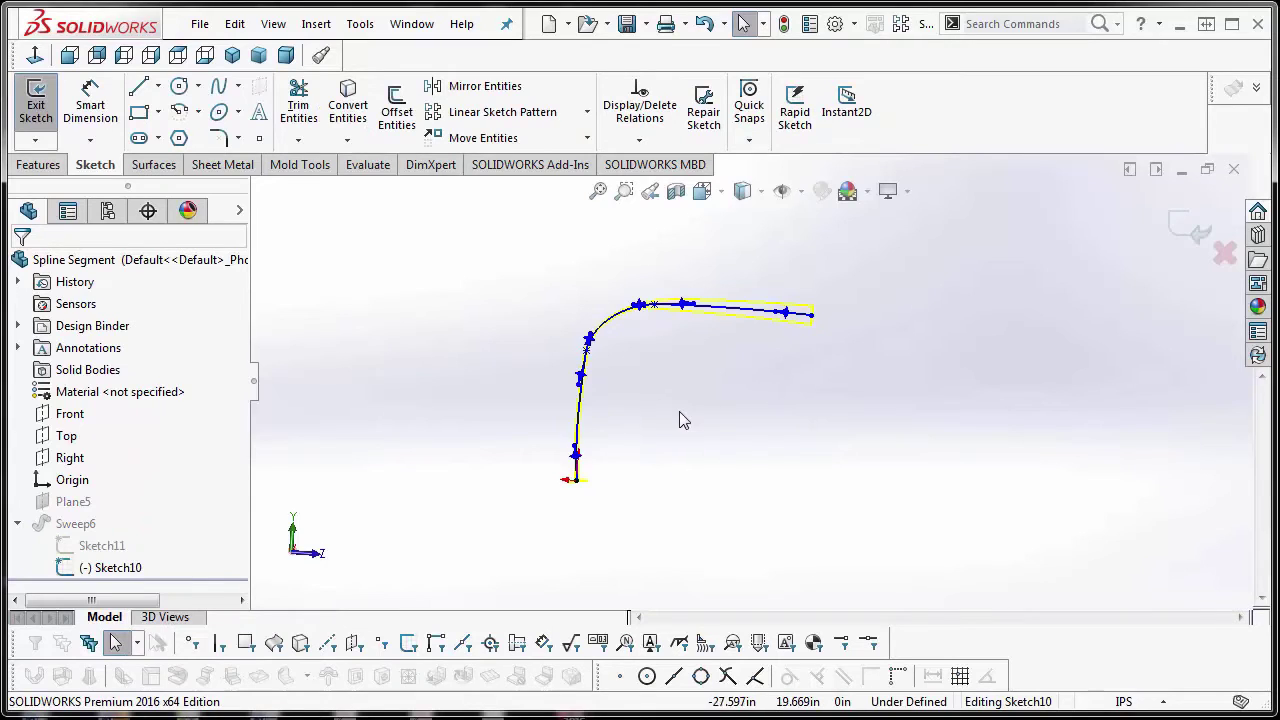
scroll(679, 420, down, 3)
ctrl+middle_drag(674, 431, 550, 449)
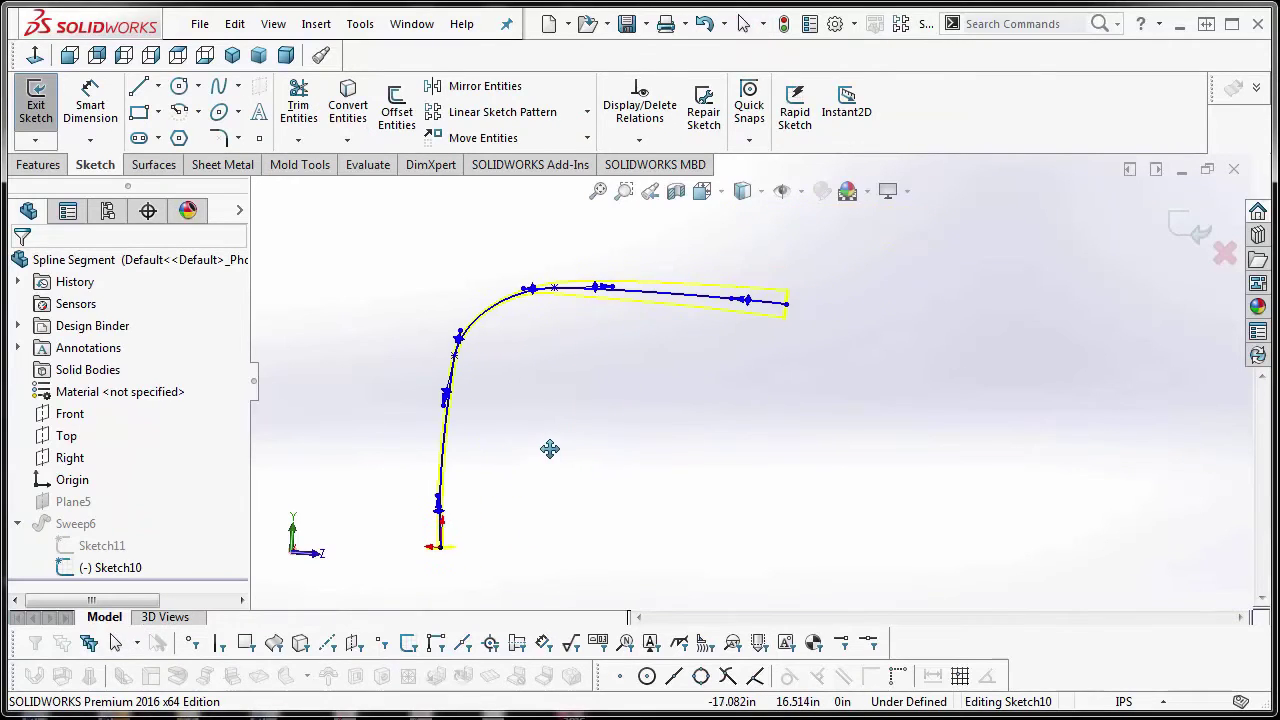
scroll(550, 449, up, 1)
Draw a vertical line and a horizontal line along the spline path
key(l)
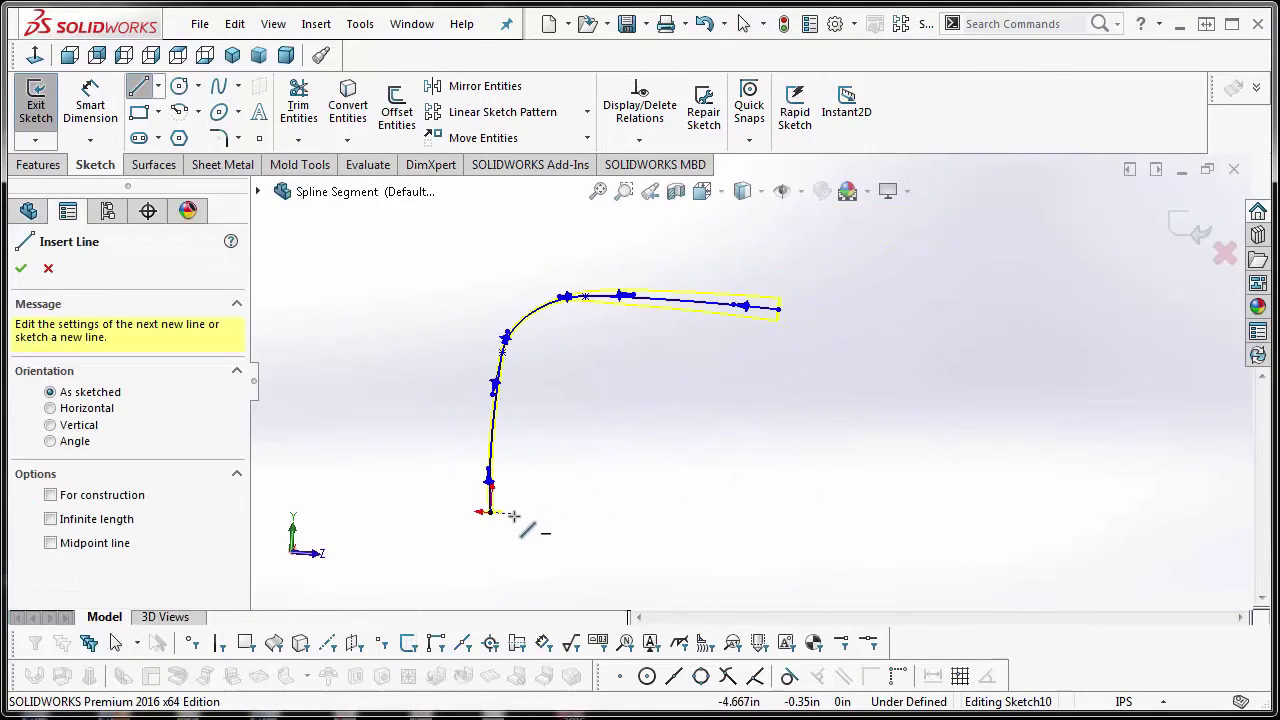
click(513, 514)
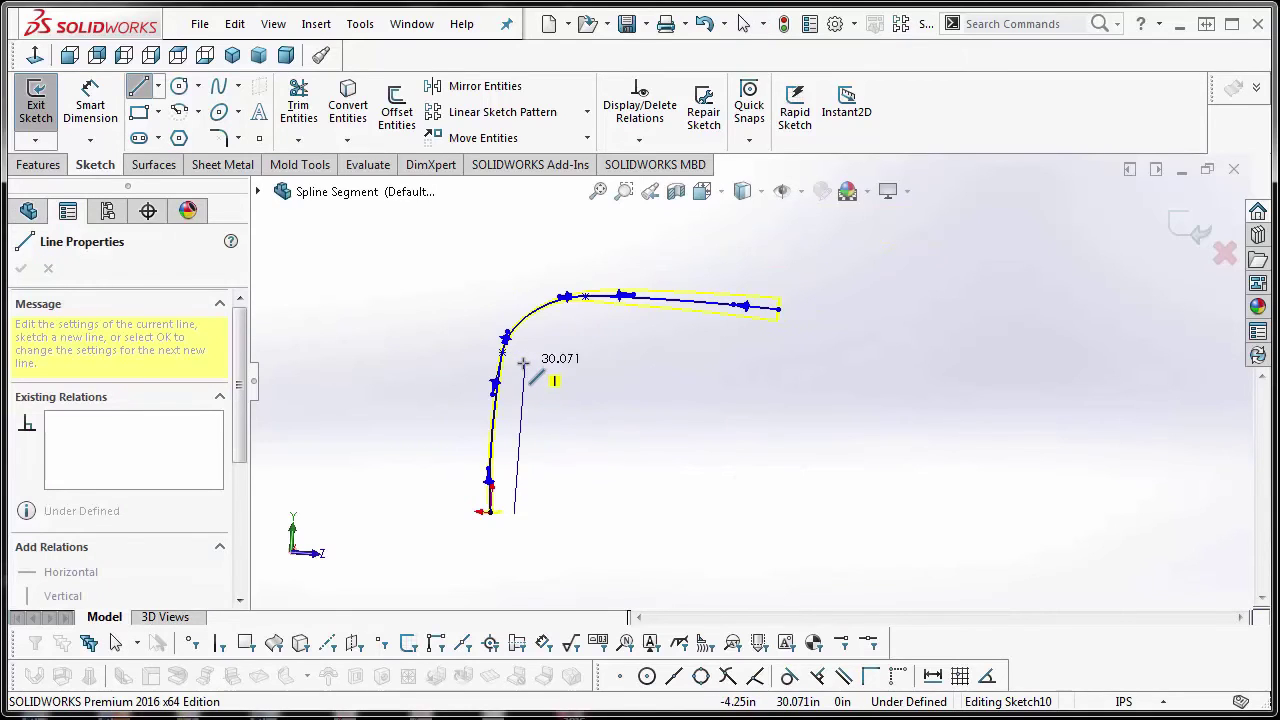
click(524, 363)
click(748, 380)
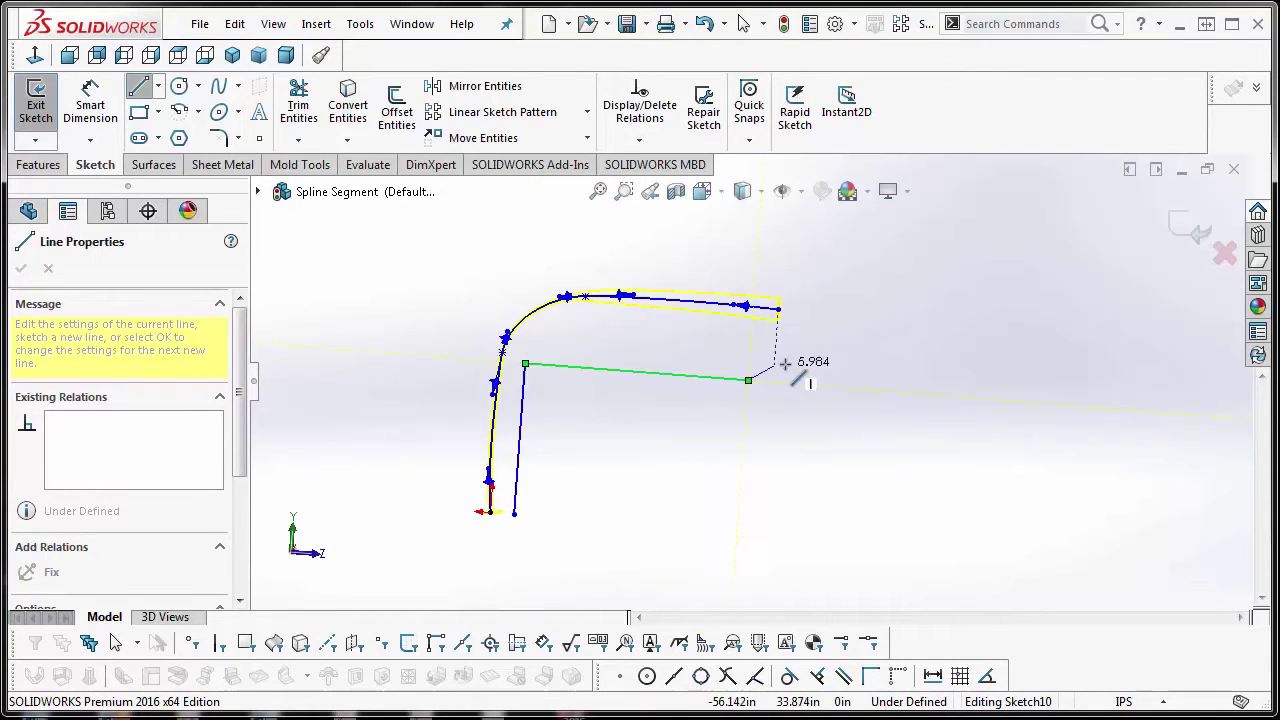
right_click(785, 362)
click(826, 377)
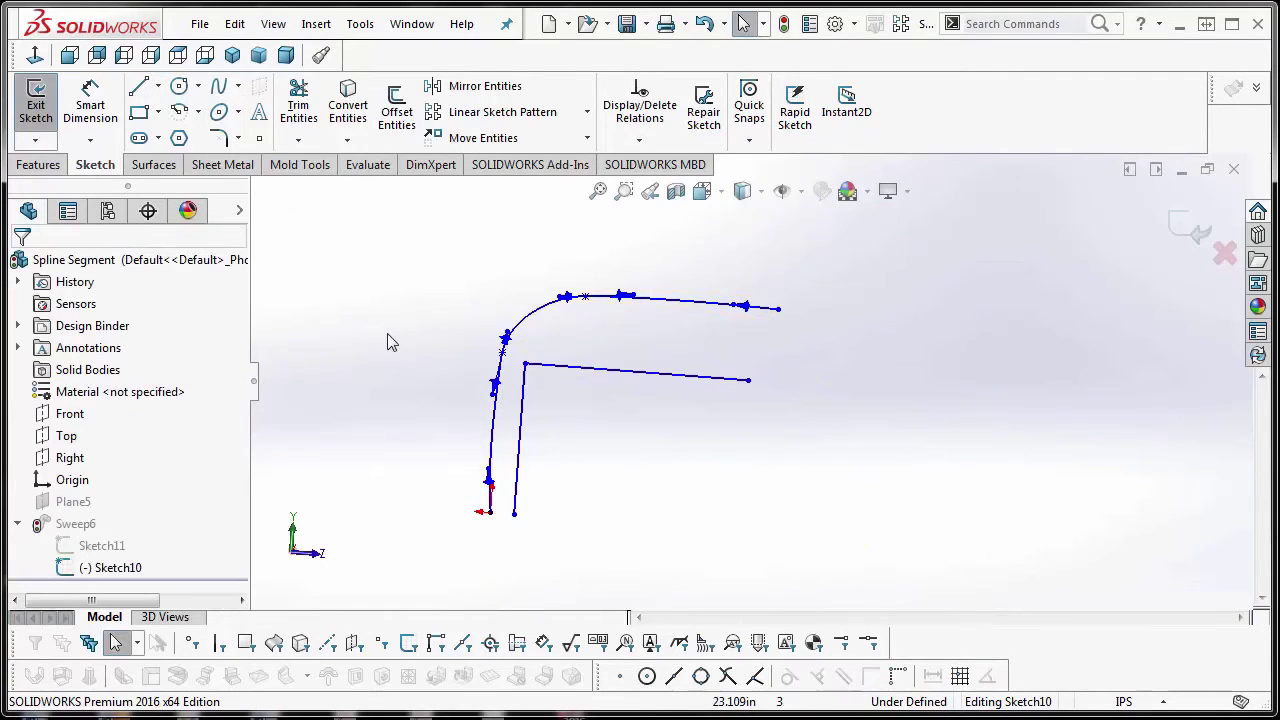
Round the corner between the two lines with an R5 sketch fillet
click(217, 137)
click(526, 367)
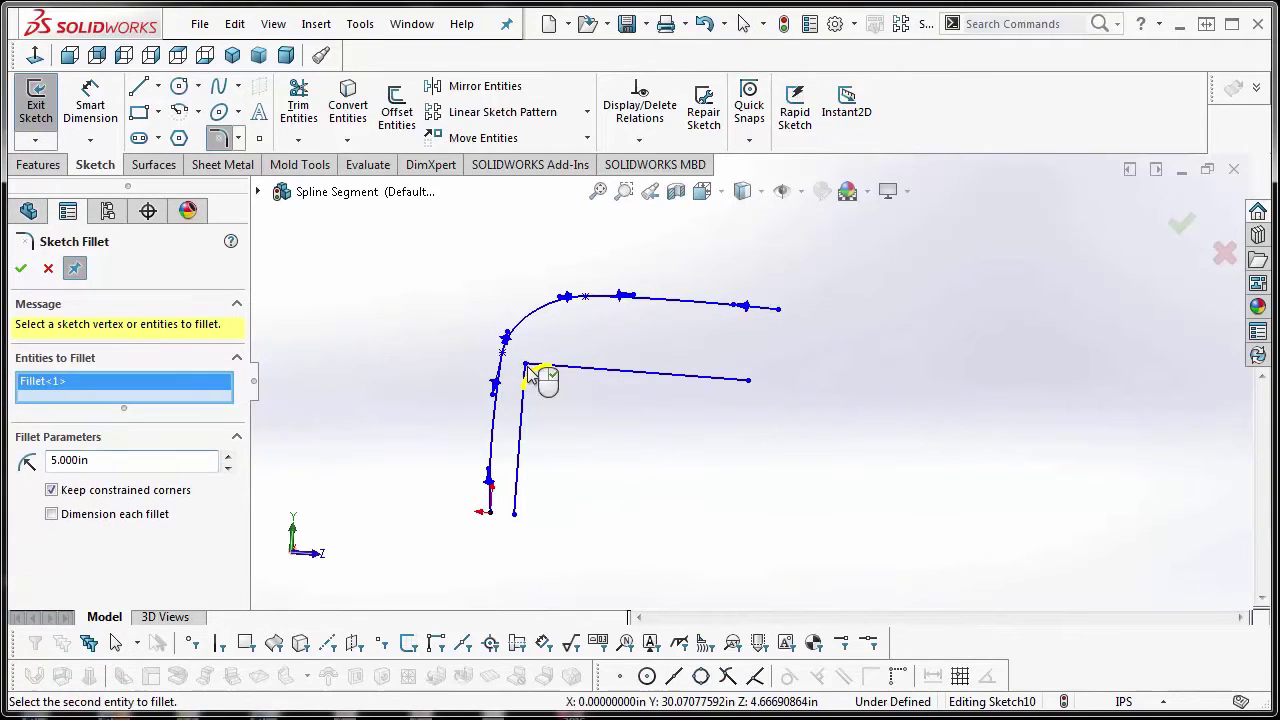
click(20, 268)
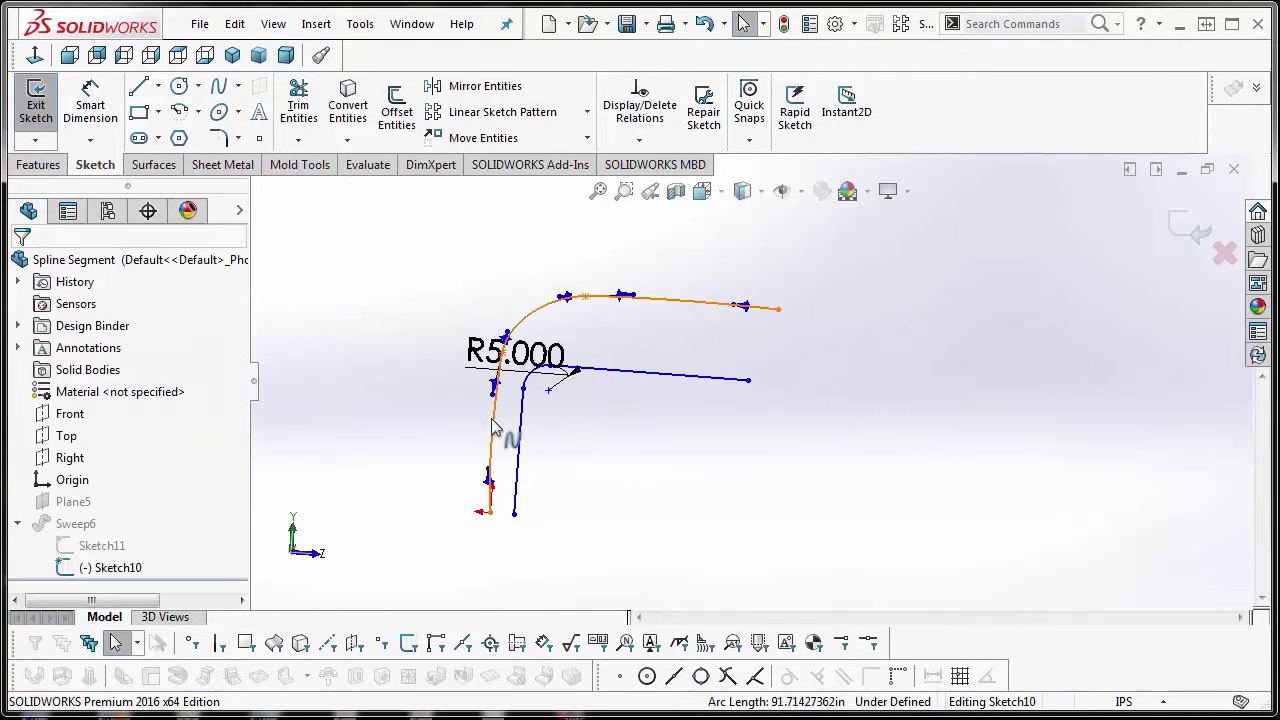
Delete the old spline path and confirm the deletion
click(493, 427)
key(Delete)
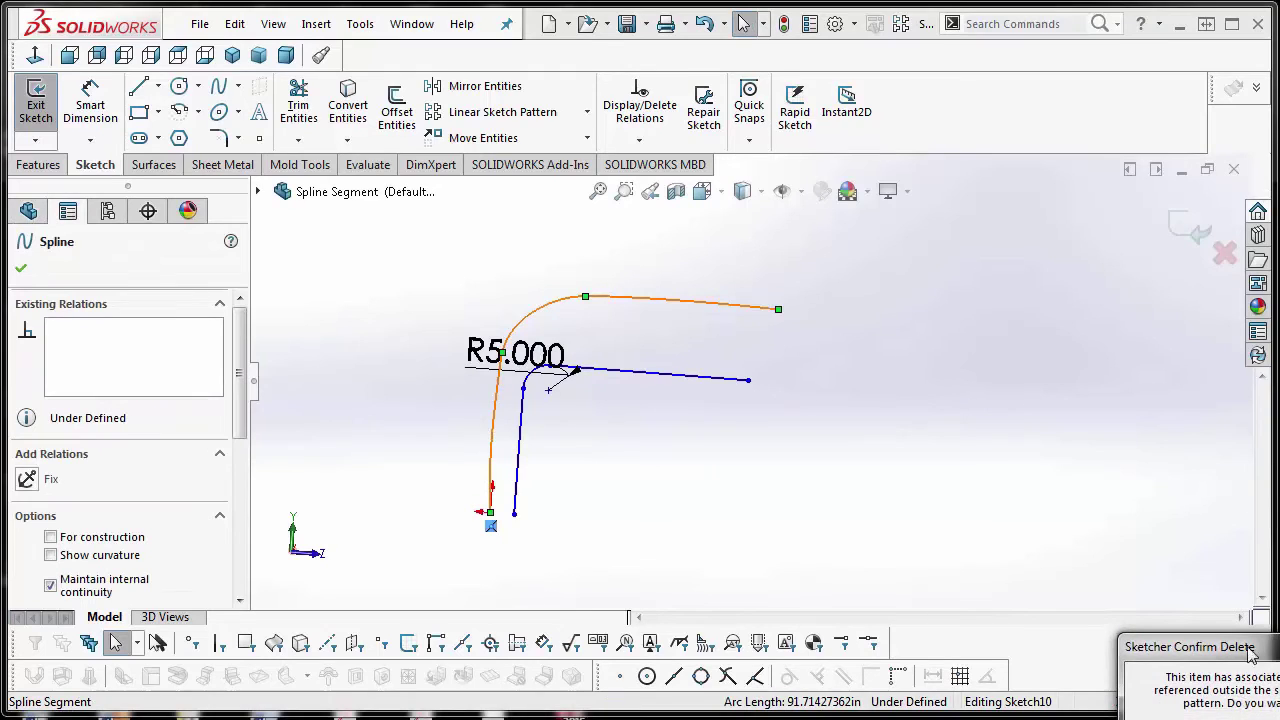
click(990, 537)
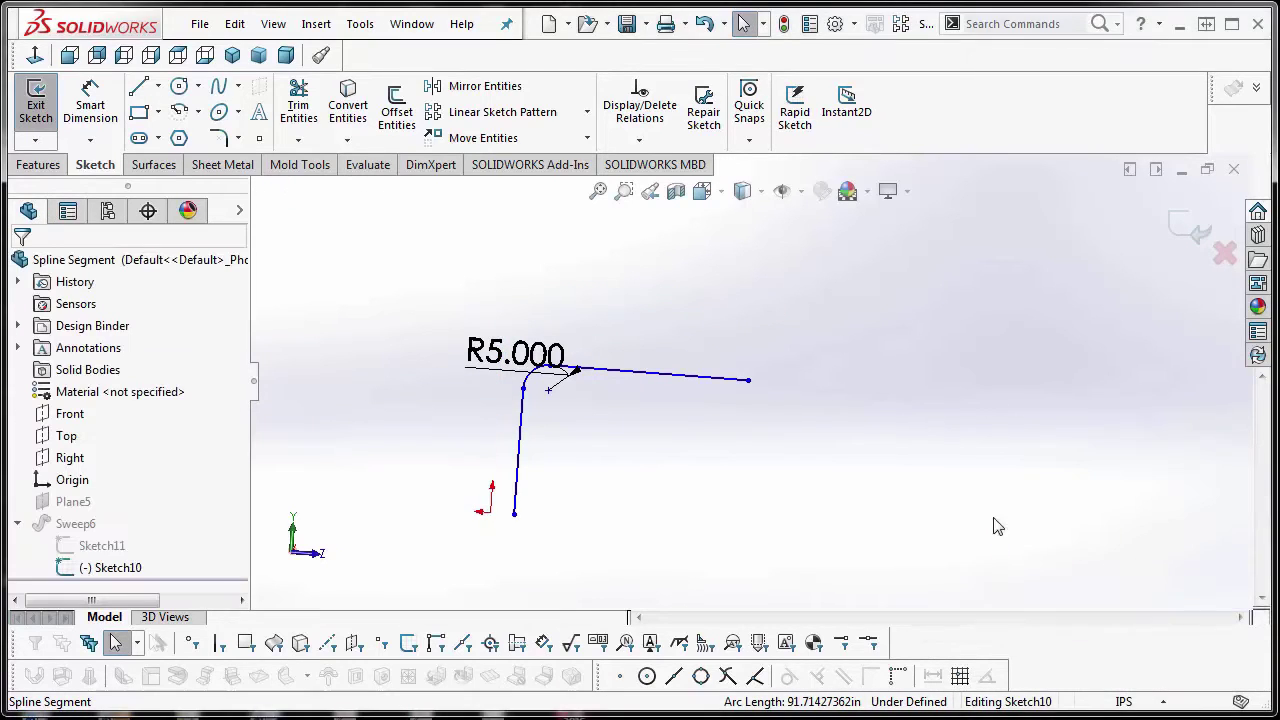
click(1183, 230)
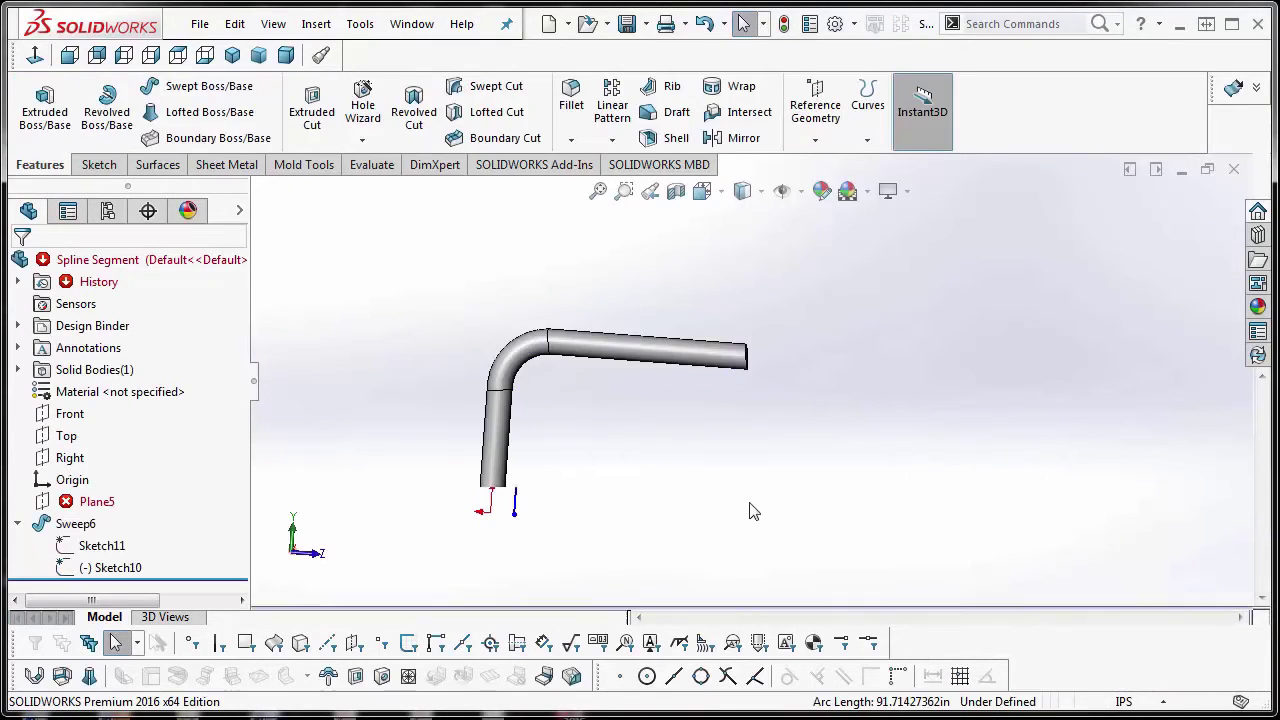
mouse_move(669, 477)
middle_down()
mouse_move(688, 440)
mouse_move(640, 431)
middle_up()
scroll(640, 431, down, 3)
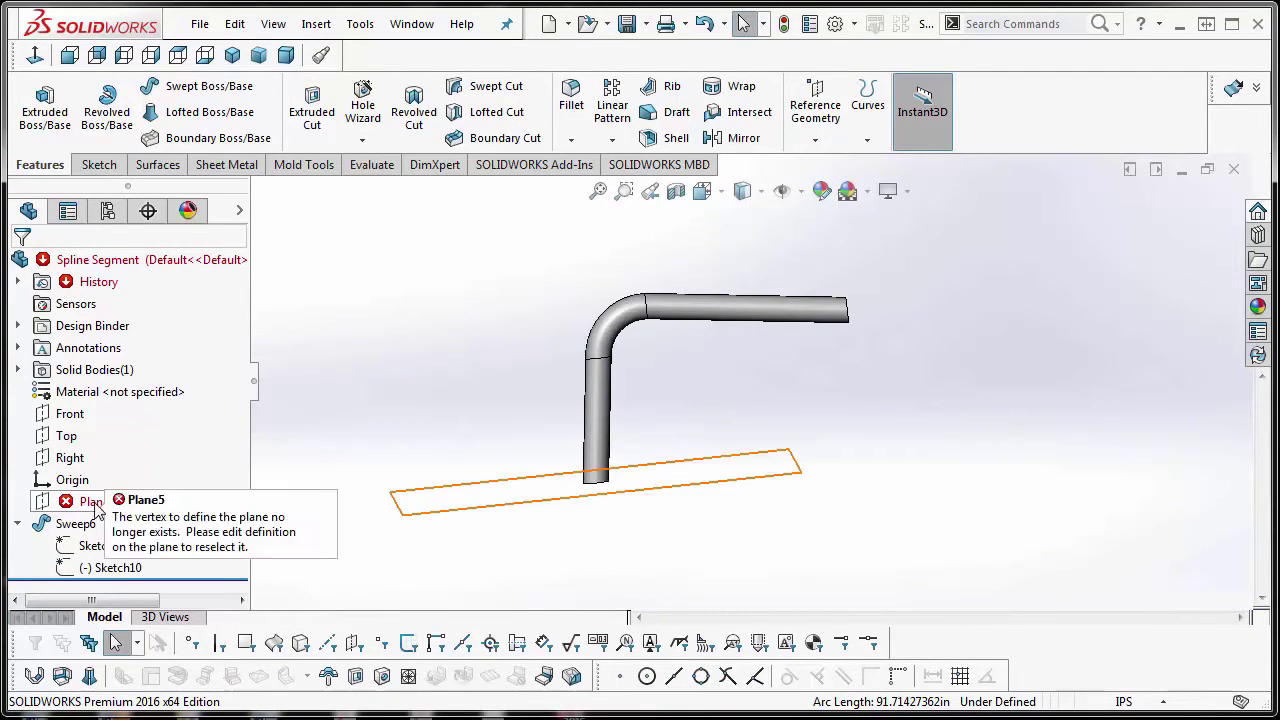
mouse_move(72, 512)
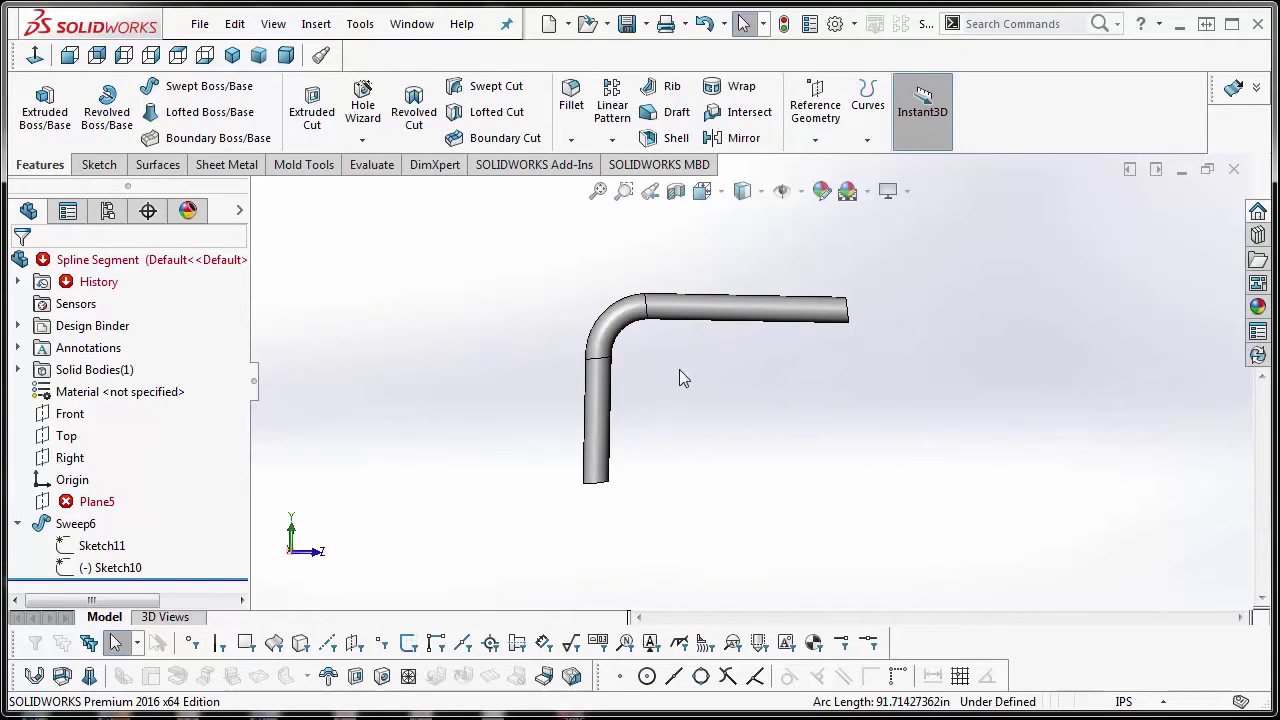
middle_drag(679, 378, 653, 386)
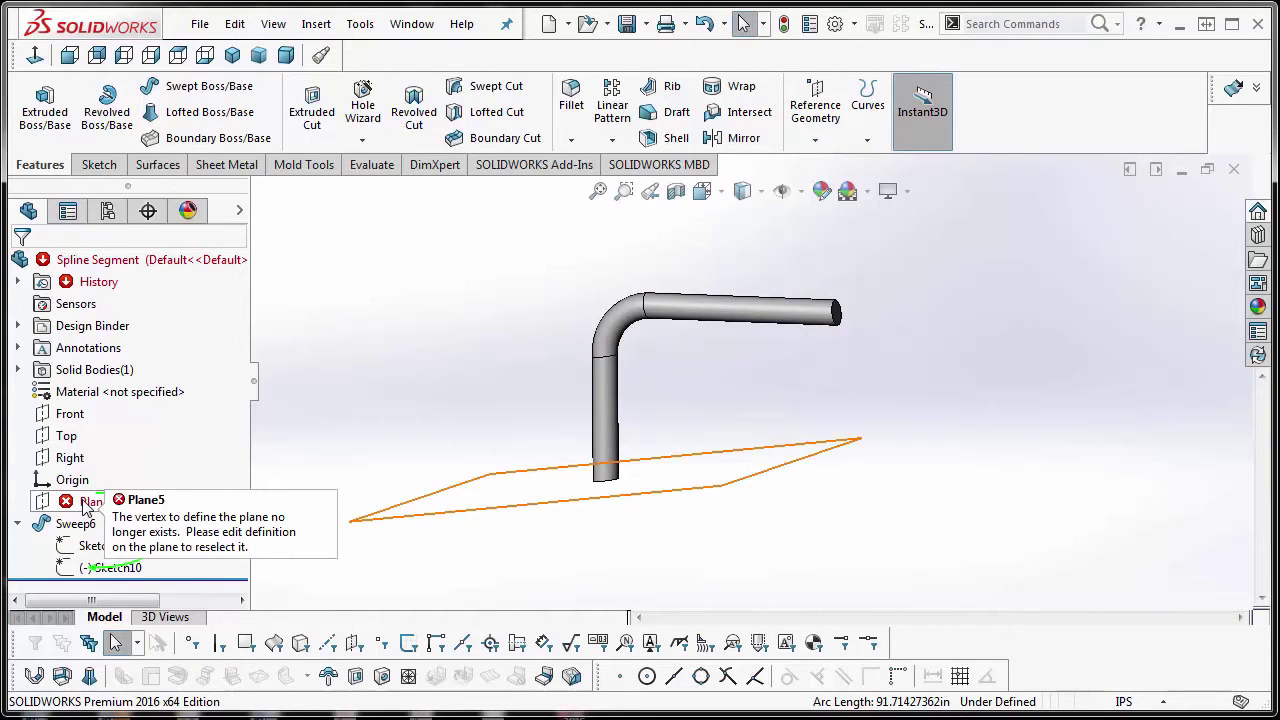
mouse_move(420, 372)
middle_down()
mouse_move(471, 371)
mouse_move(440, 368)
middle_up()
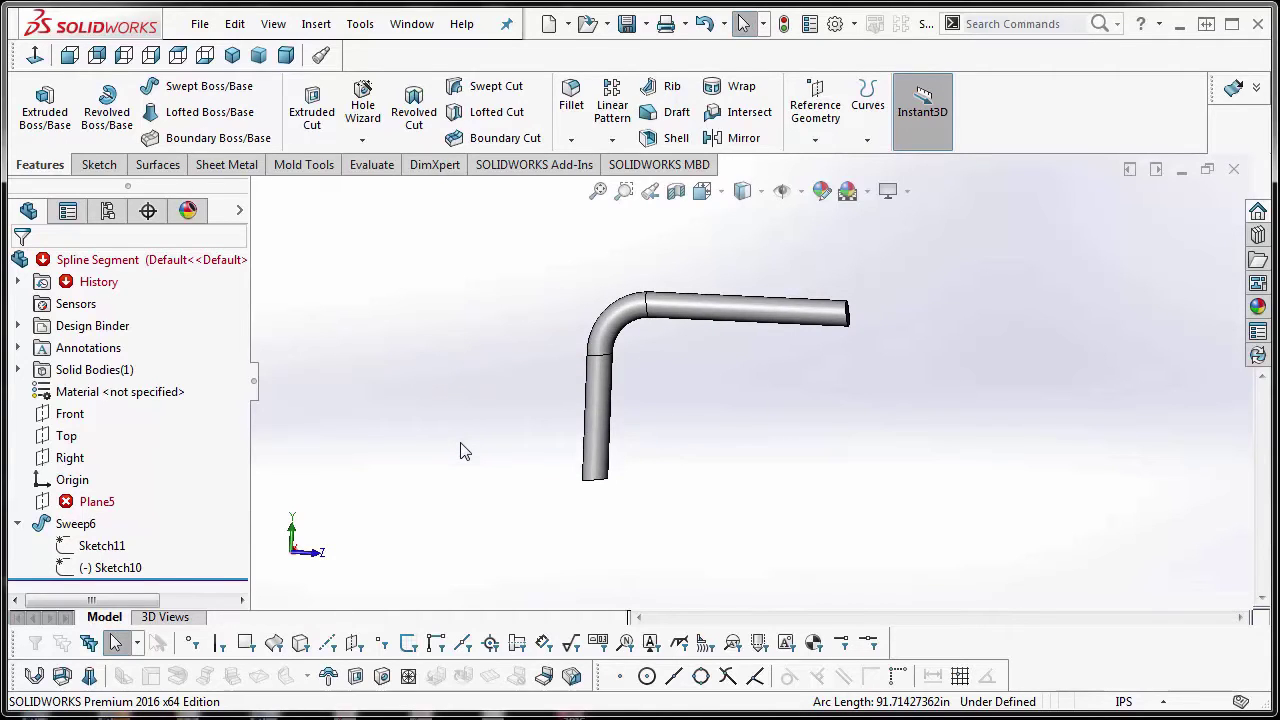
Switch to the Spline Segment2 document and clear the current selection
click(428, 26)
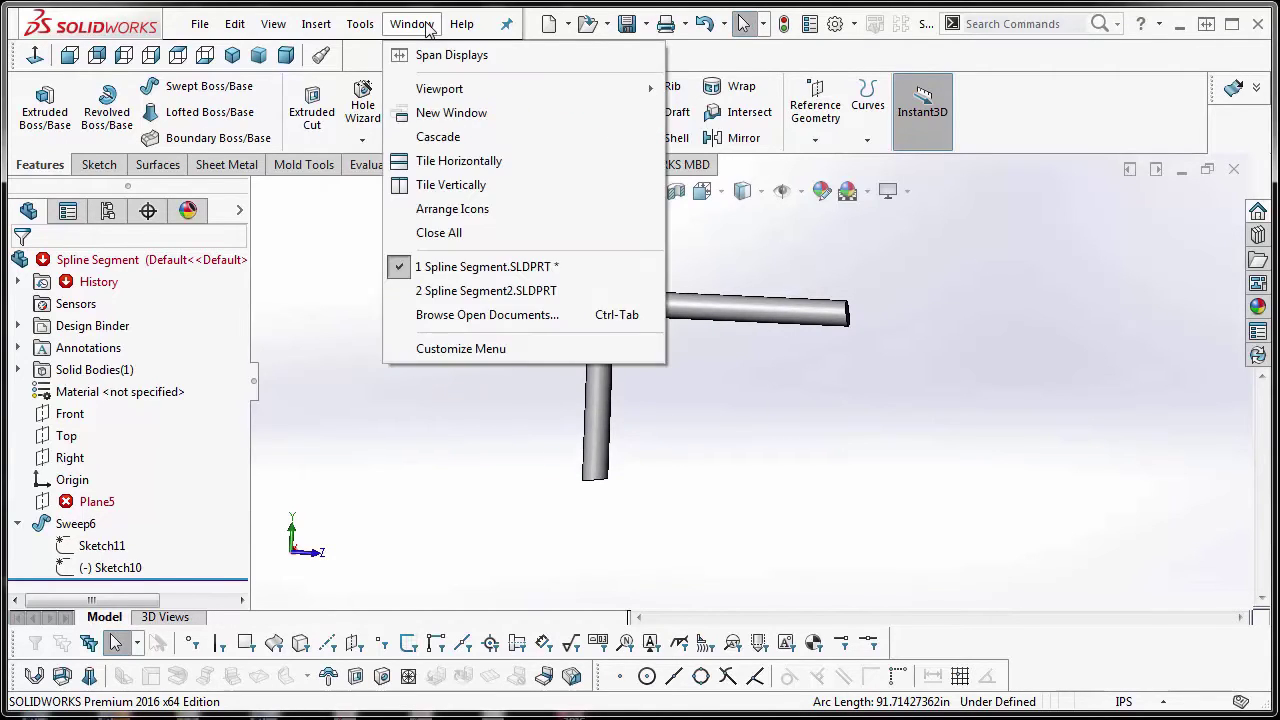
click(516, 291)
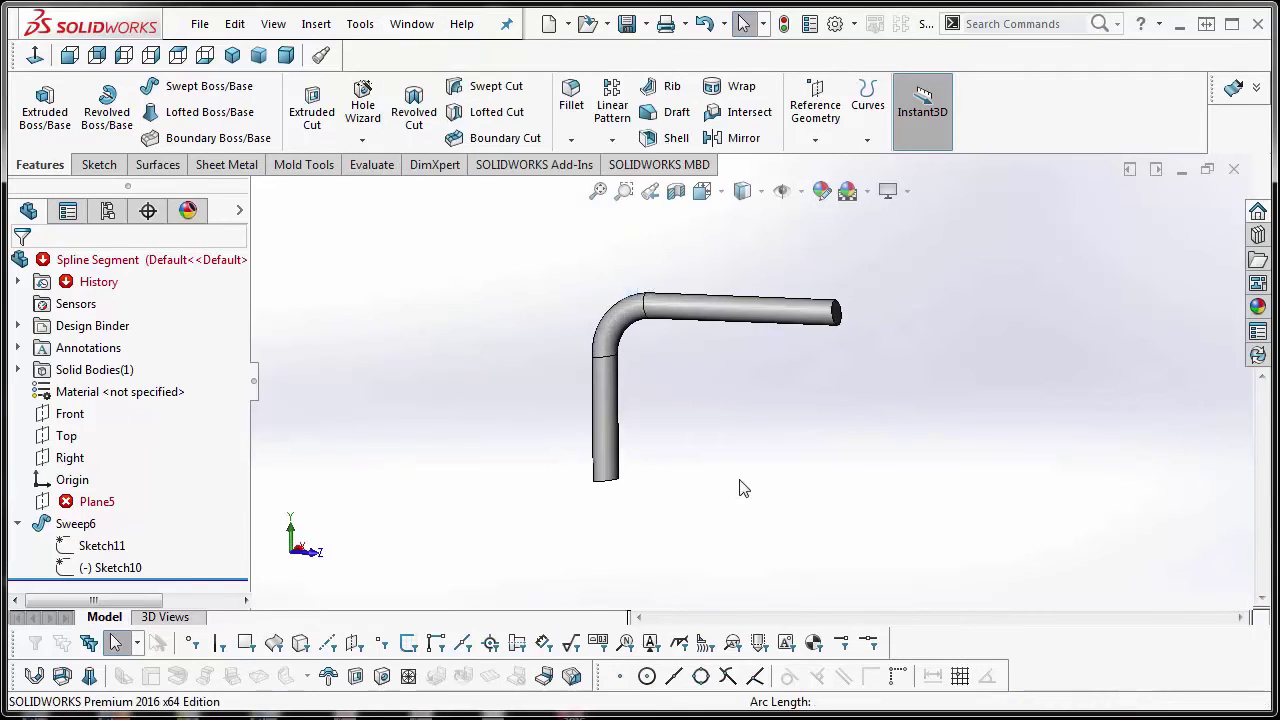
mouse_move(678, 443)
middle_down()
mouse_move(643, 414)
mouse_move(672, 420)
middle_up()
click(401, 421)
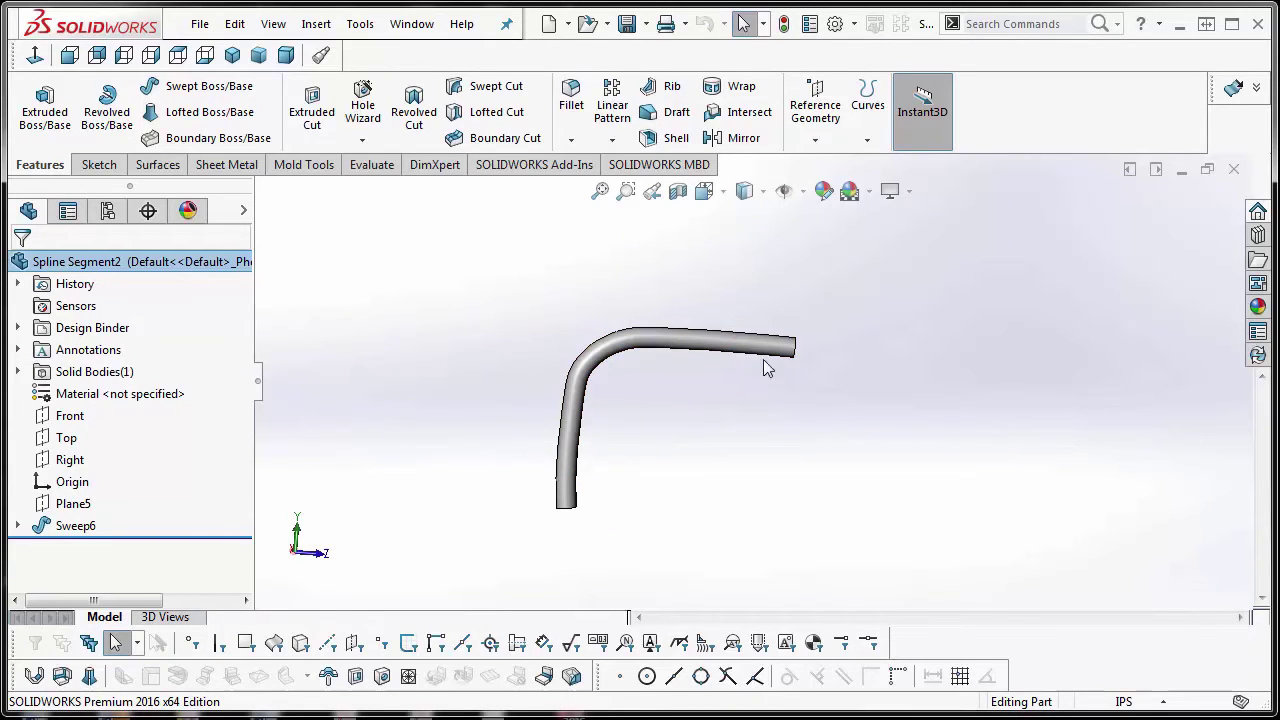
Expand Sweep6, open Sketch10 for editing and recentre the spline
click(17, 527)
right_click(110, 569)
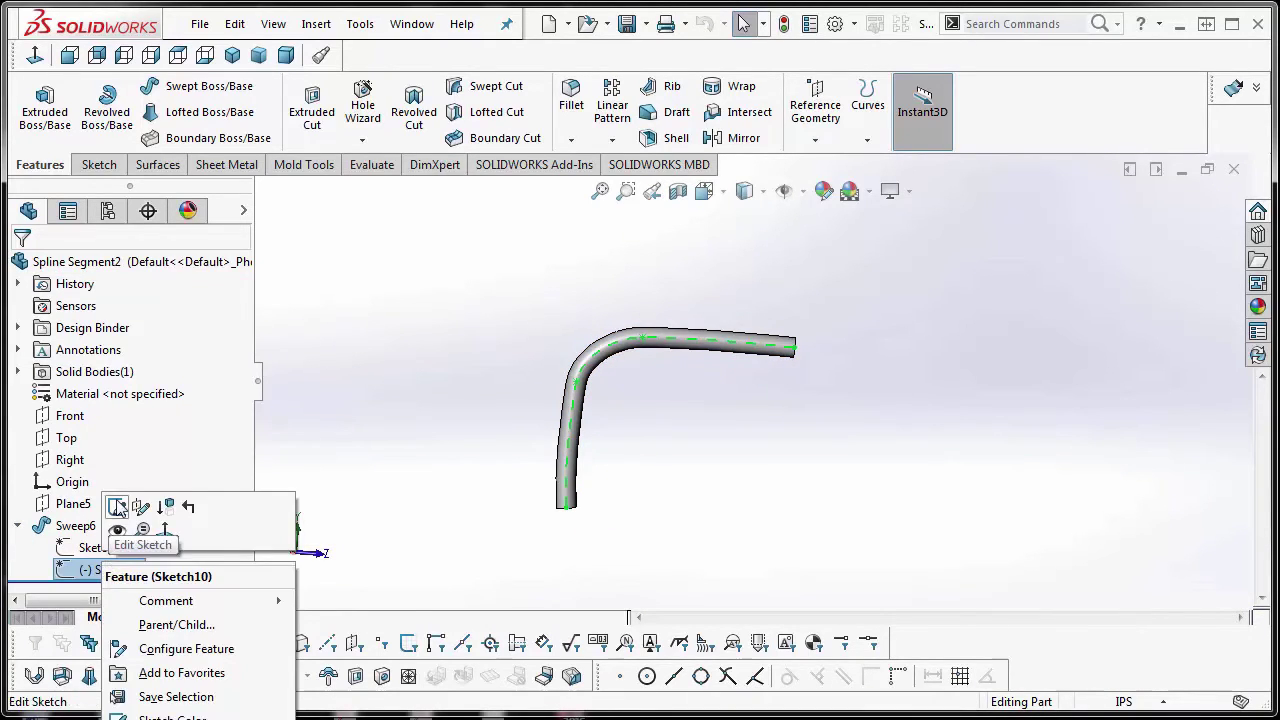
click(134, 506)
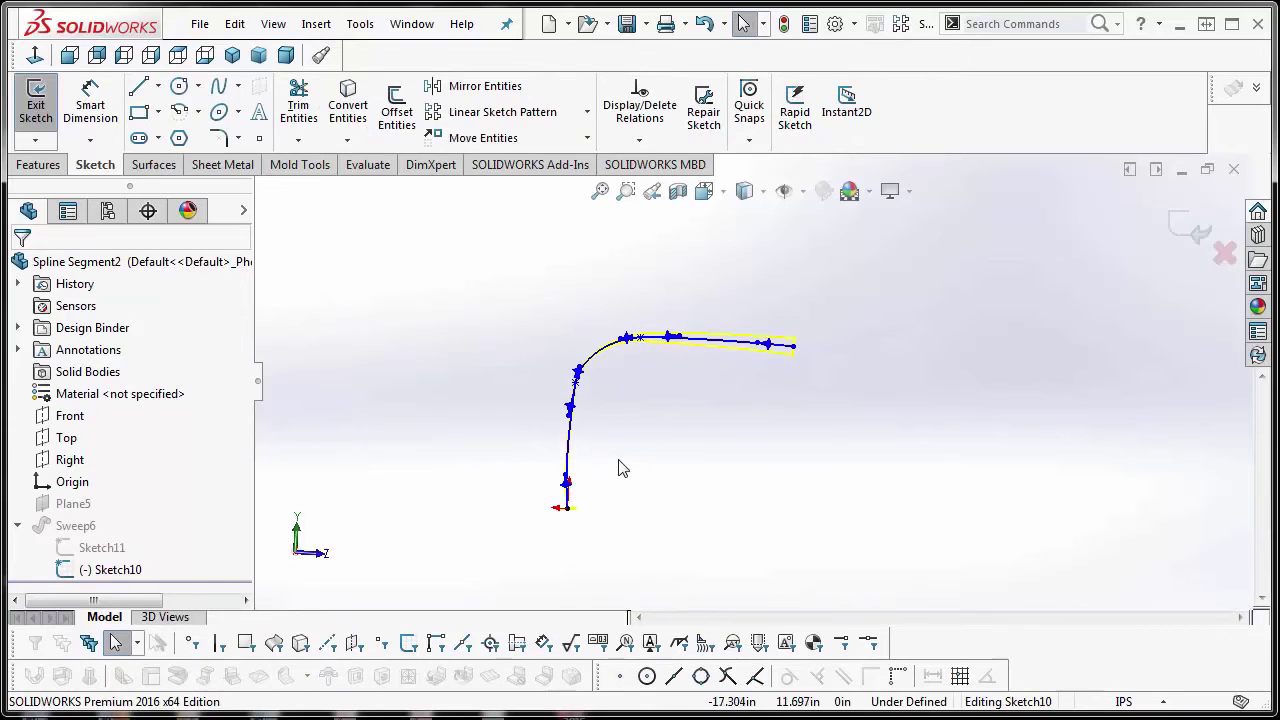
scroll(620, 468, down, 3)
scroll(640, 458, up, 2)
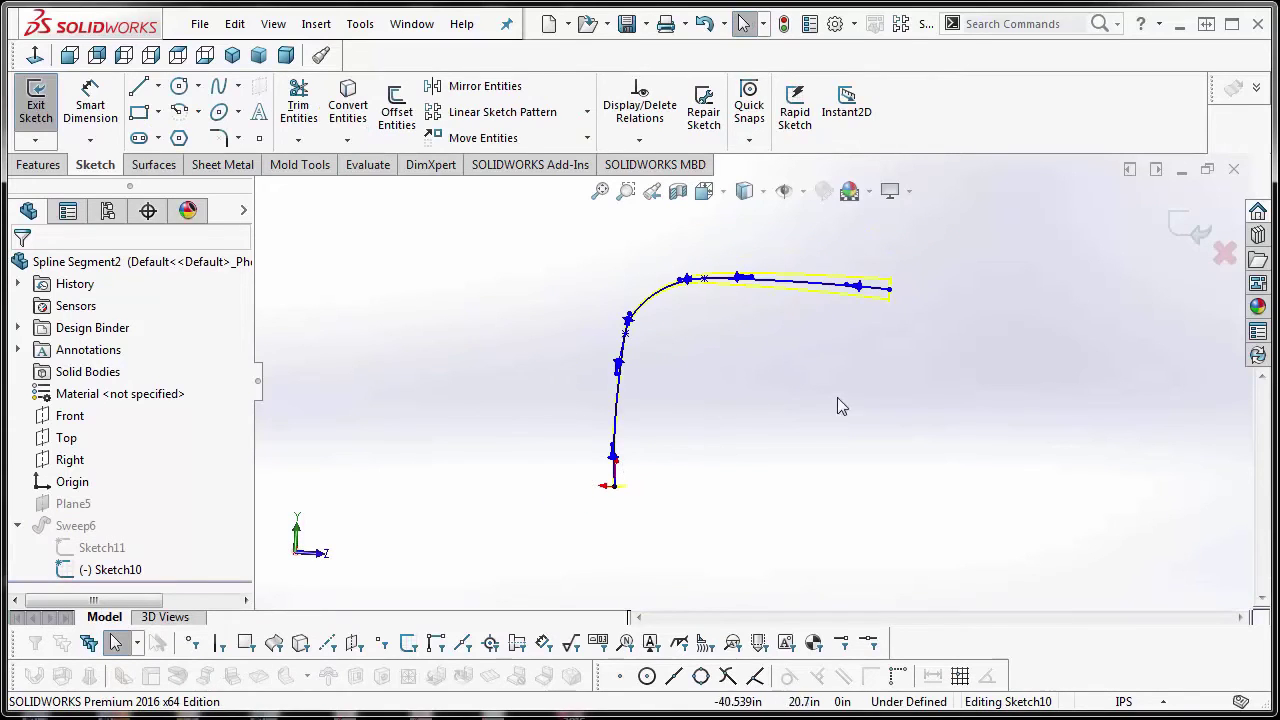
mouse_move(910, 397)
ctrl+middle_down()
mouse_move(687, 407)
mouse_move(722, 421)
mouse_move(651, 474)
ctrl+middle_up()
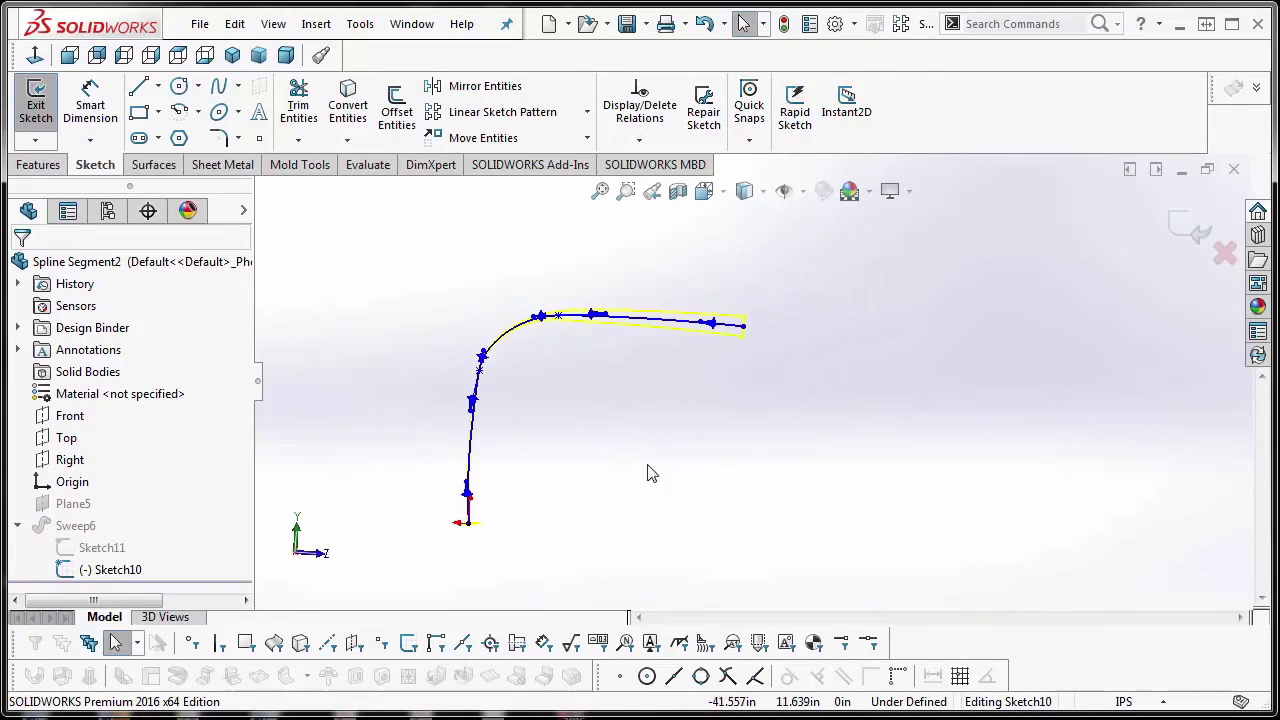
Deselect the spline and begin a straight line beside it
right_click(522, 330)
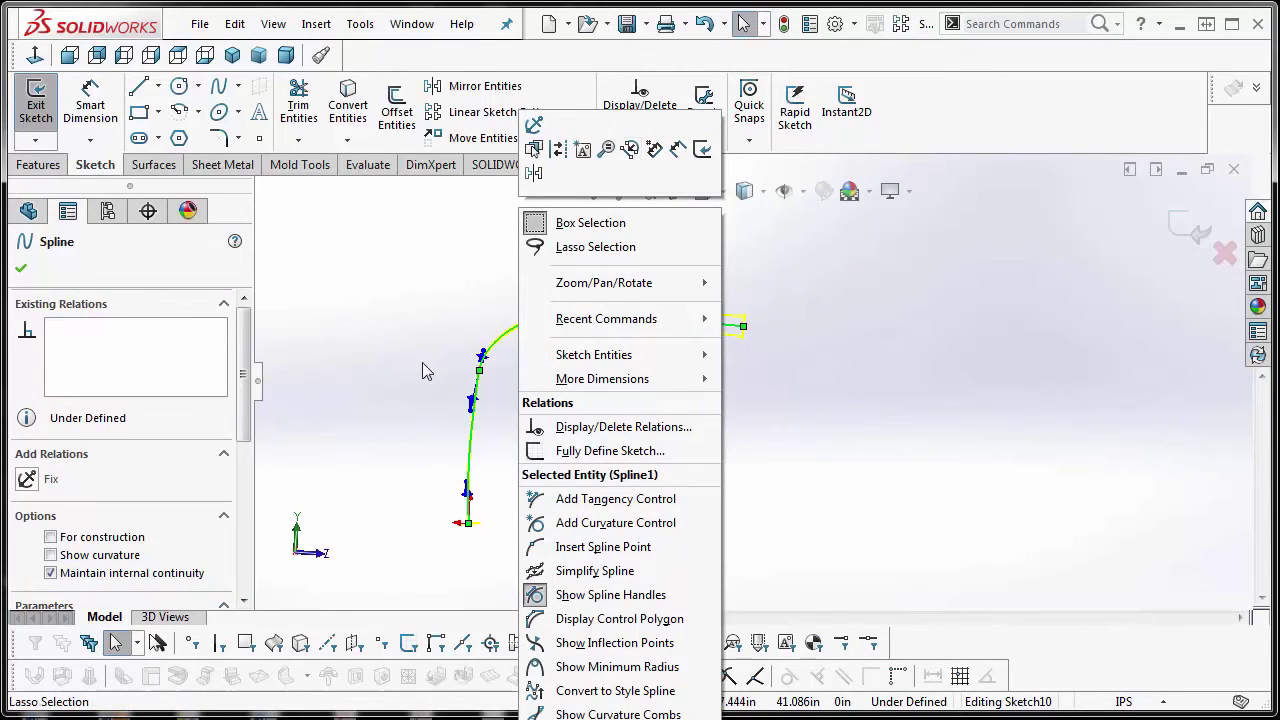
click(549, 466)
scroll(580, 466, up, 2)
right_drag(586, 520, 545, 515)
Draw a vertical line then a horizontal line forming a corner near the spline's bend
click(543, 511)
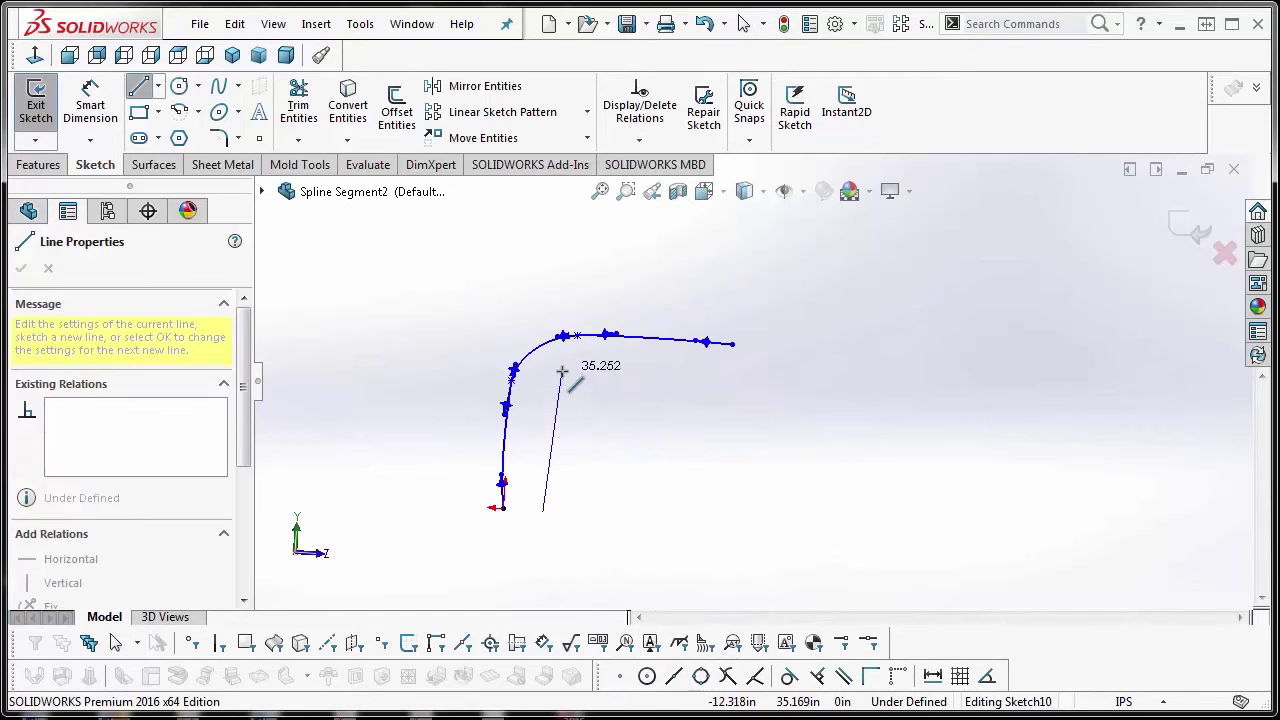
click(551, 377)
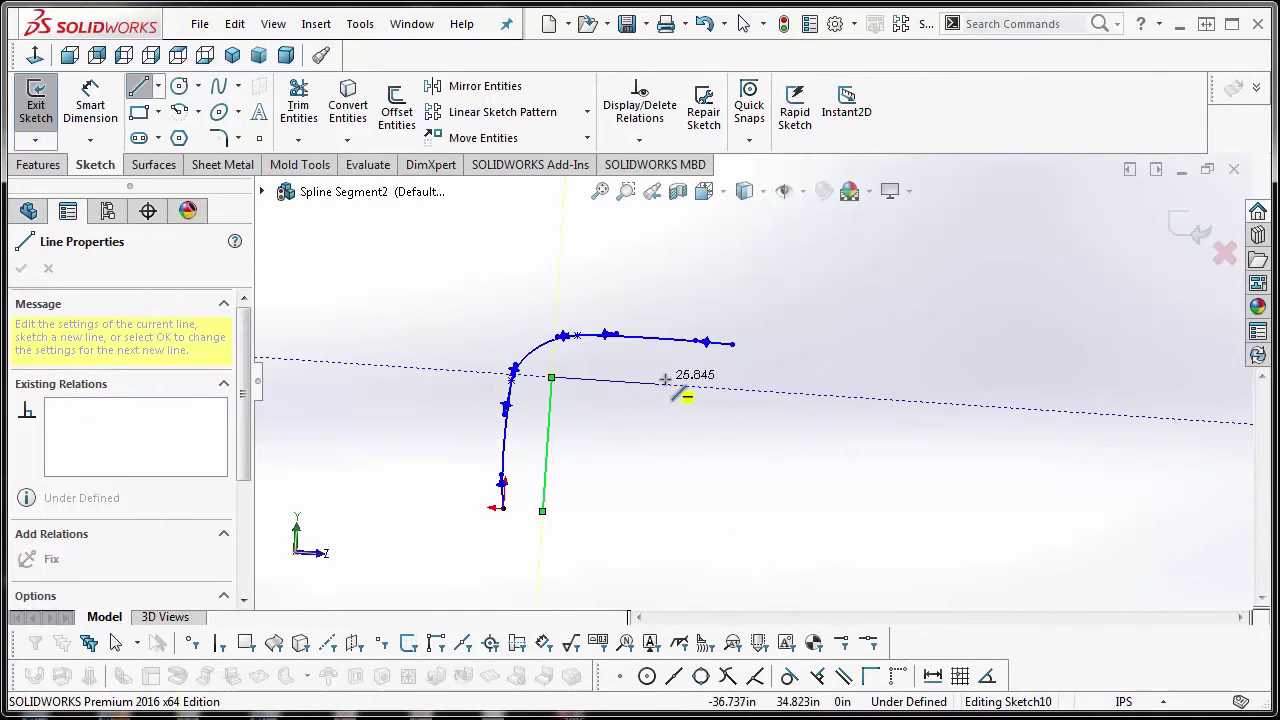
click(729, 389)
right_click(796, 352)
click(822, 386)
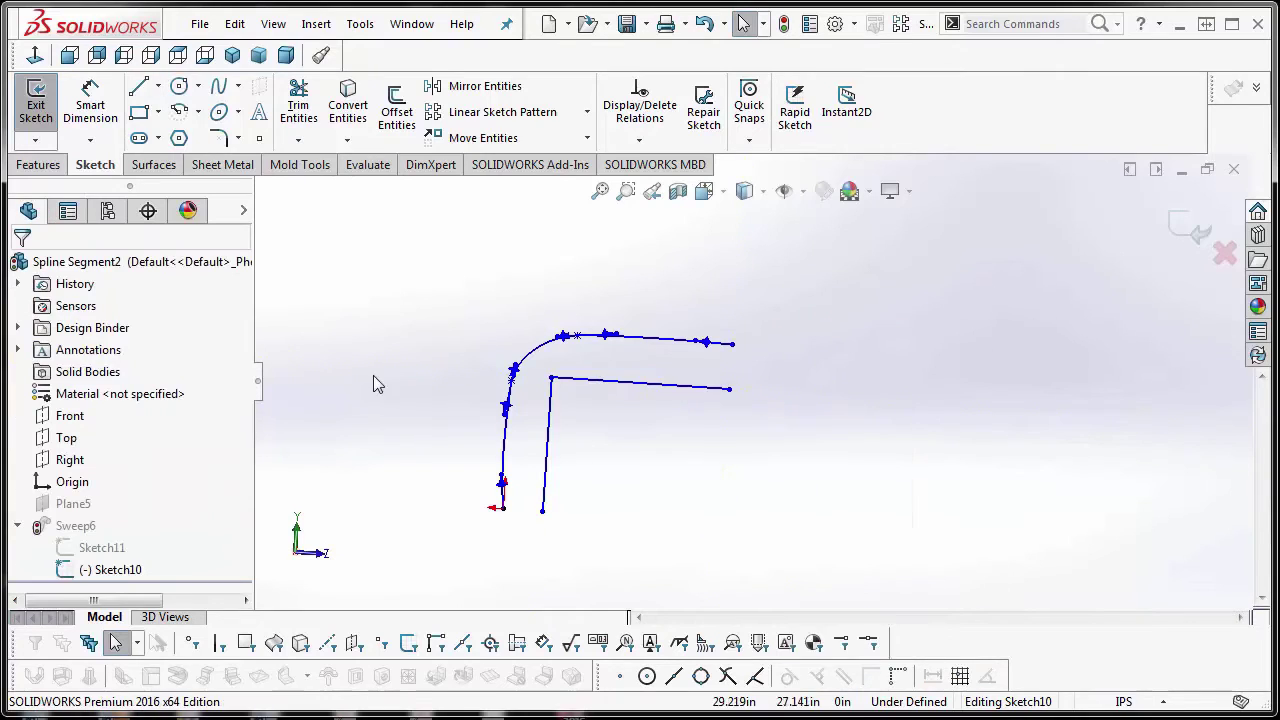
Fillet the corner between the two lines with radius 5
click(219, 137)
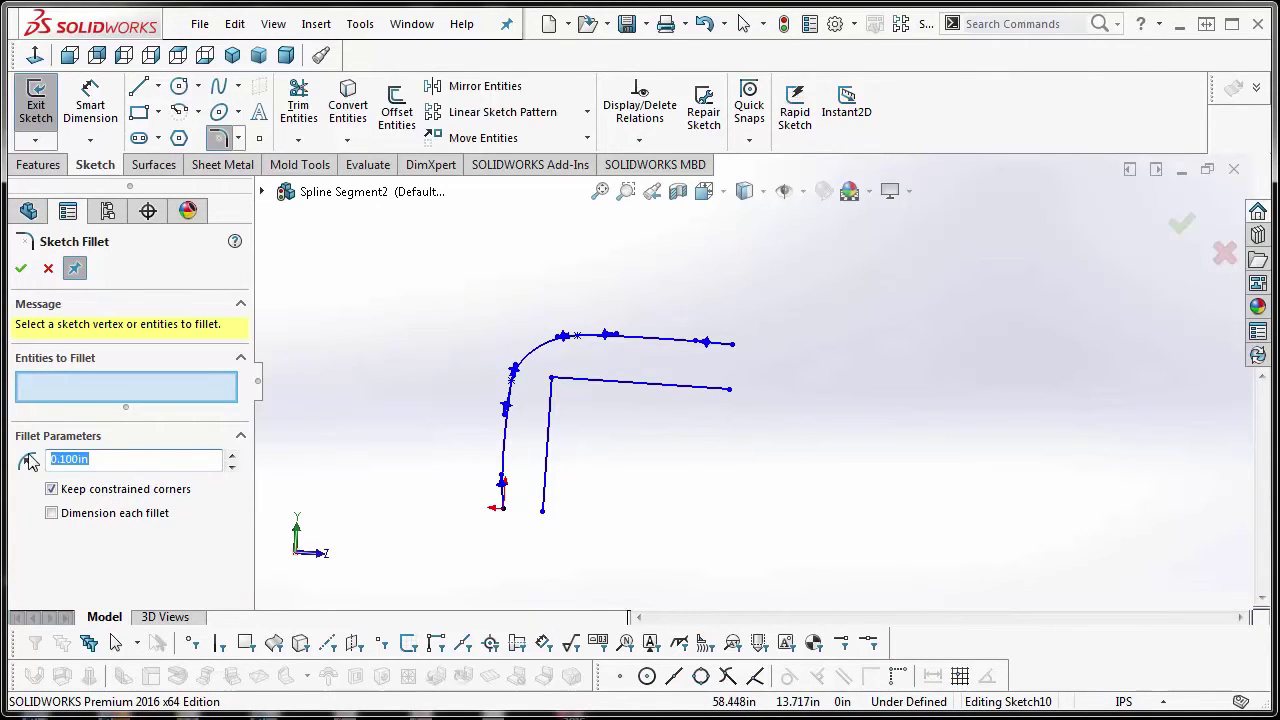
text(5.)
click(551, 380)
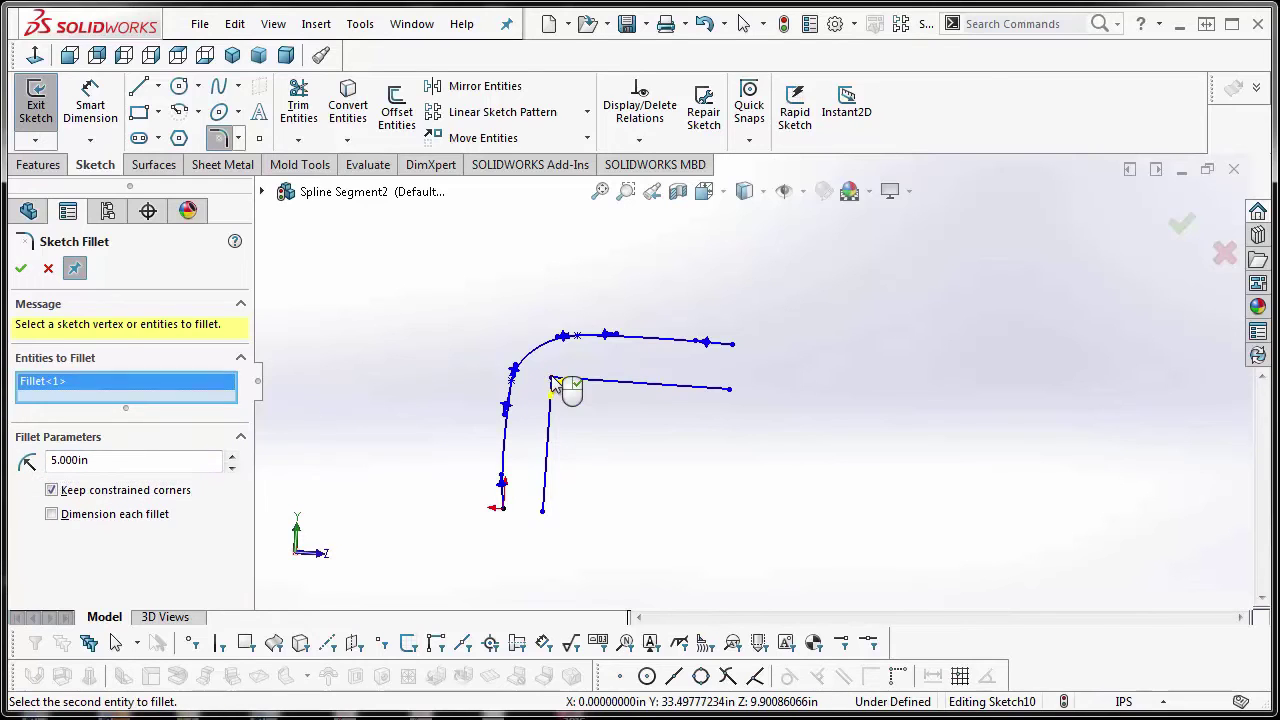
click(21, 268)
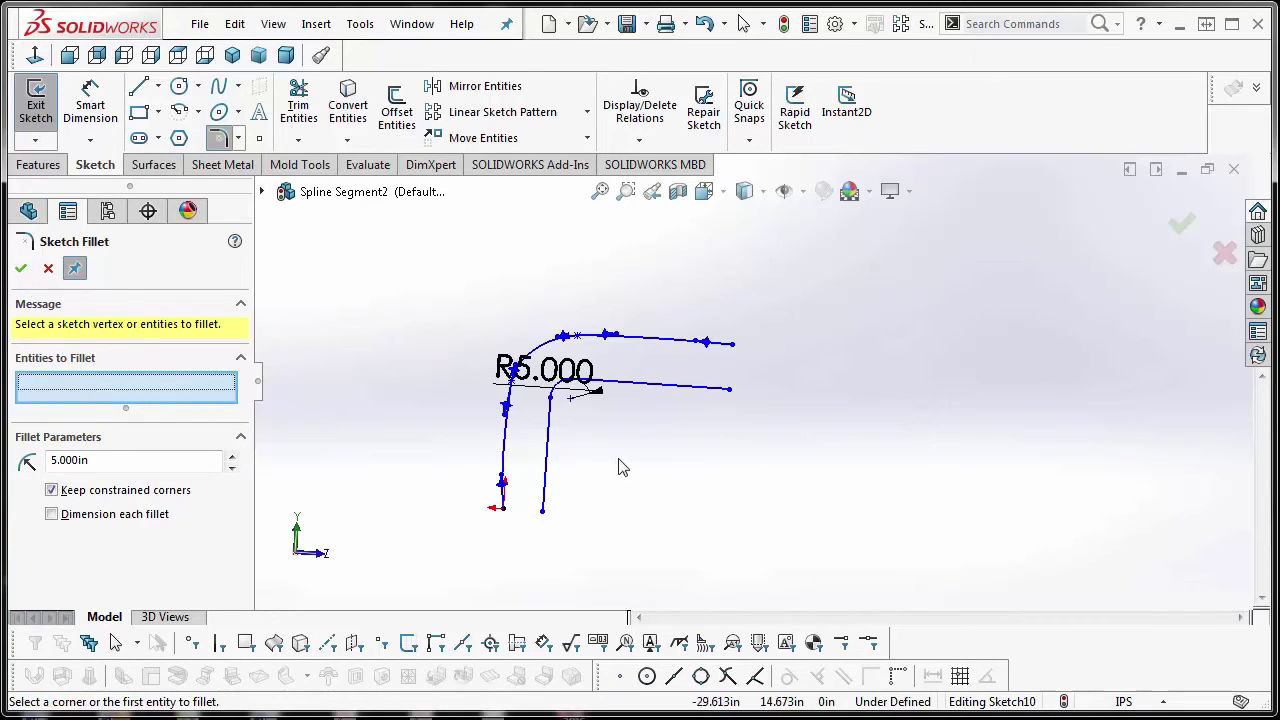
key(Escape)
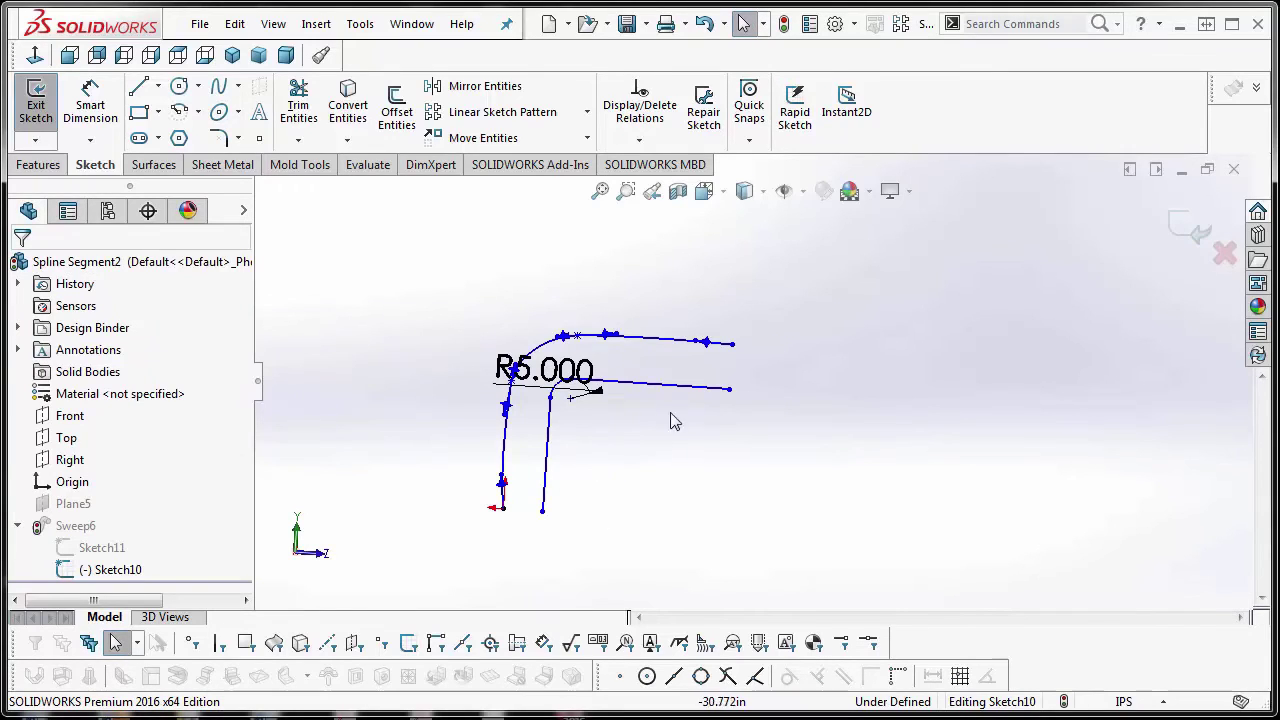
Use Replace Entity to swap the spline for the Line1 contour, deleting the spline
right_click(505, 445)
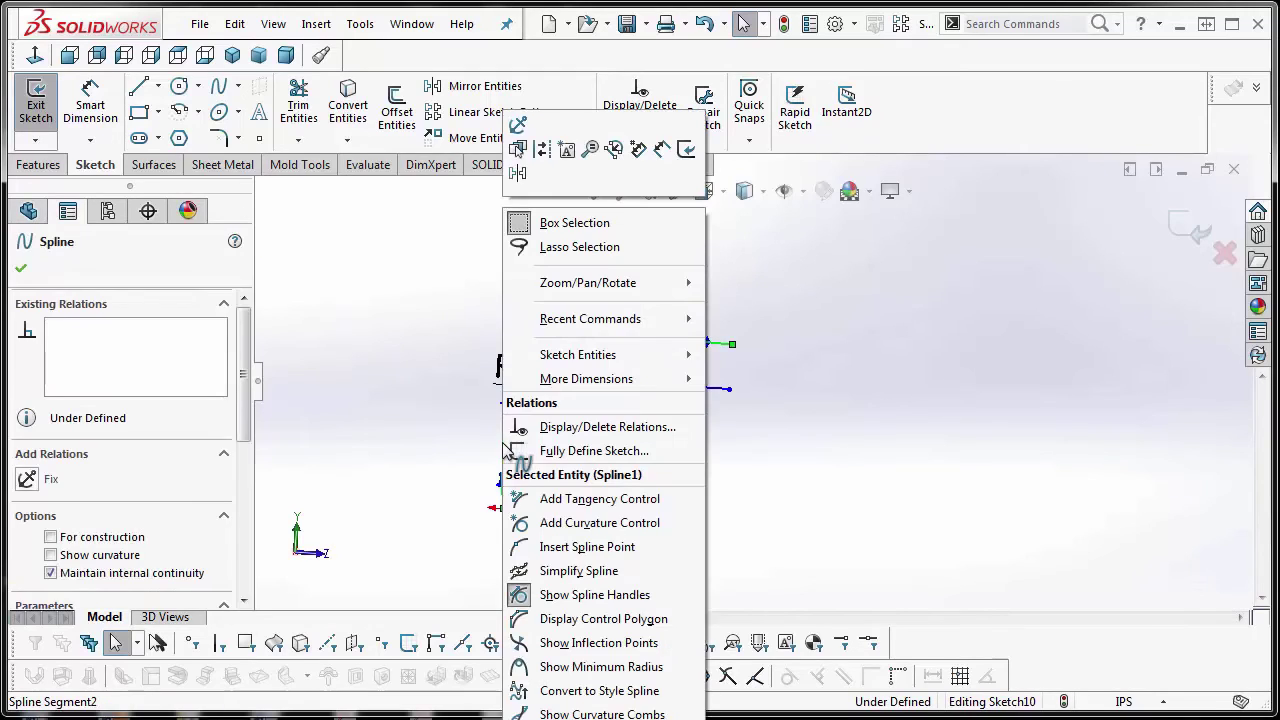
click(615, 149)
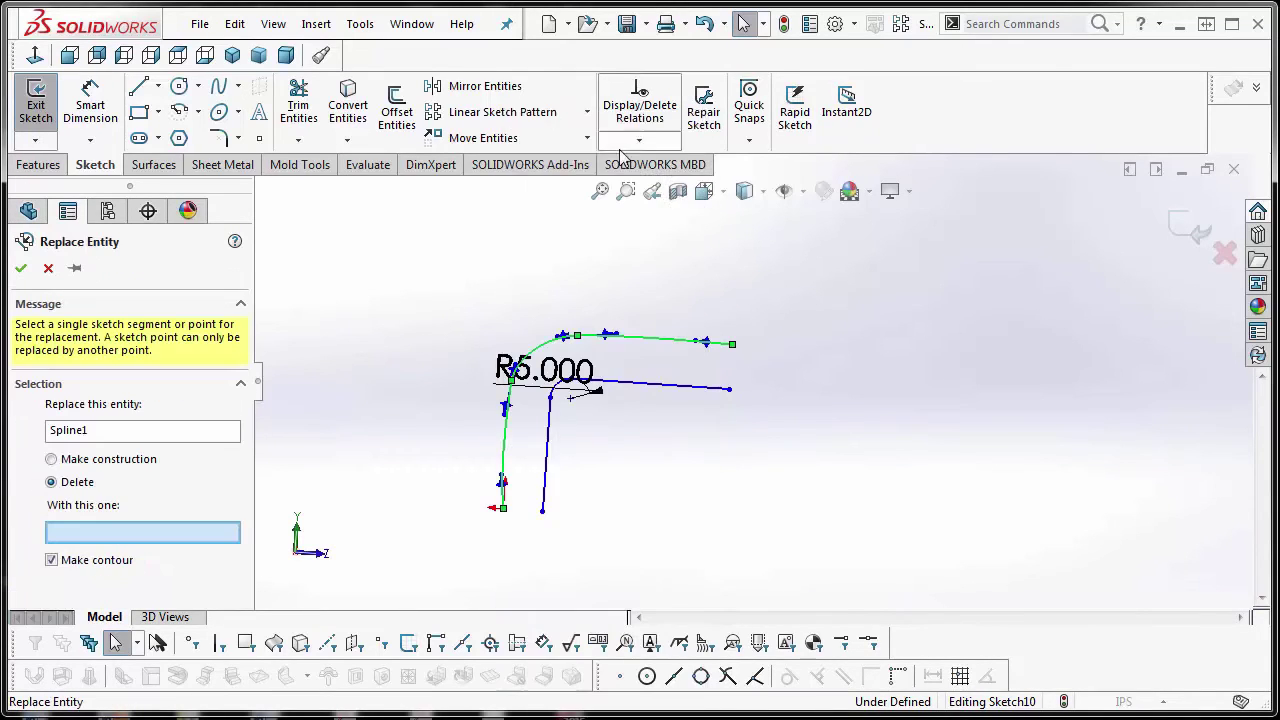
click(549, 445)
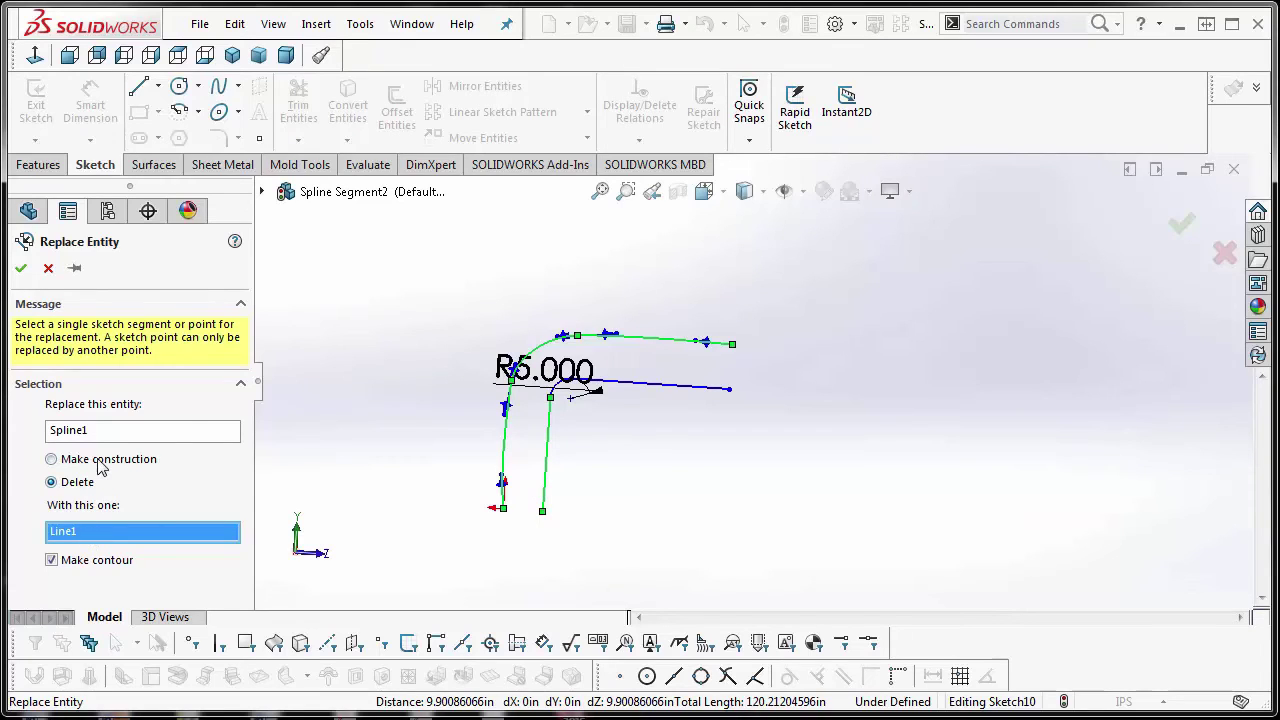
click(21, 268)
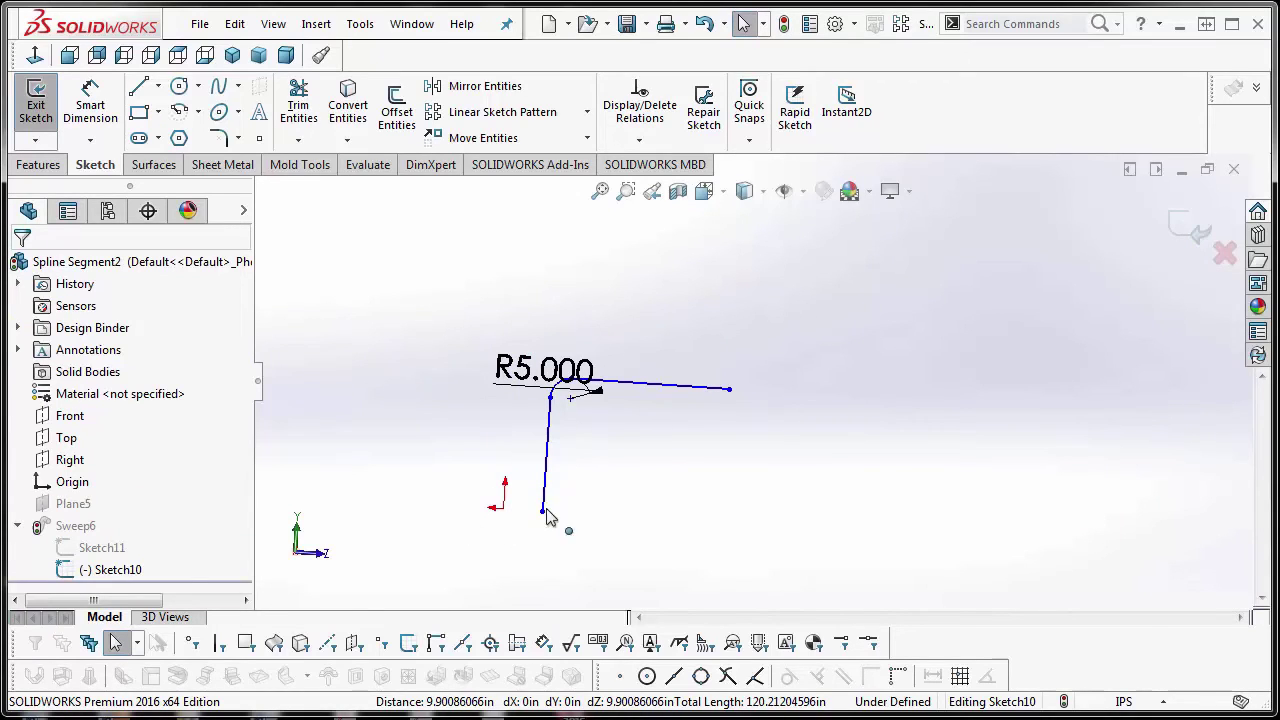
Exit Sketch10 so Sweep6 rebuilds along the straight legs and R5 bend
click(1185, 232)
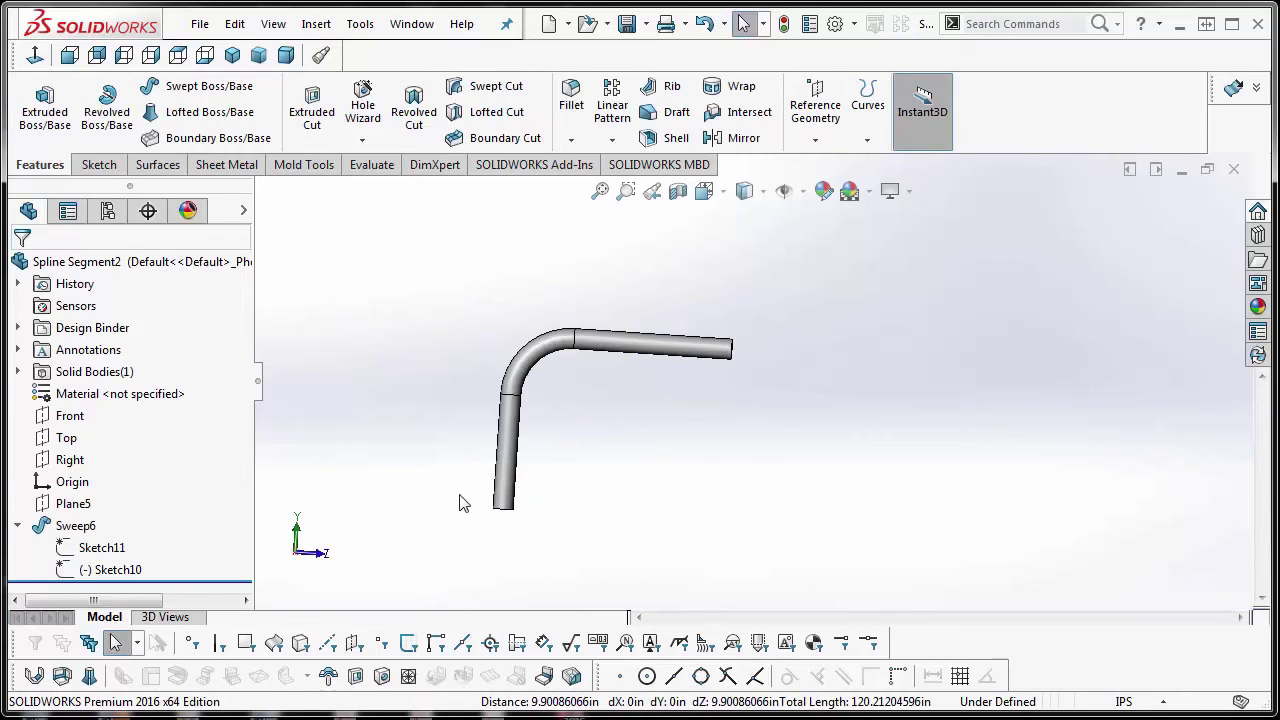